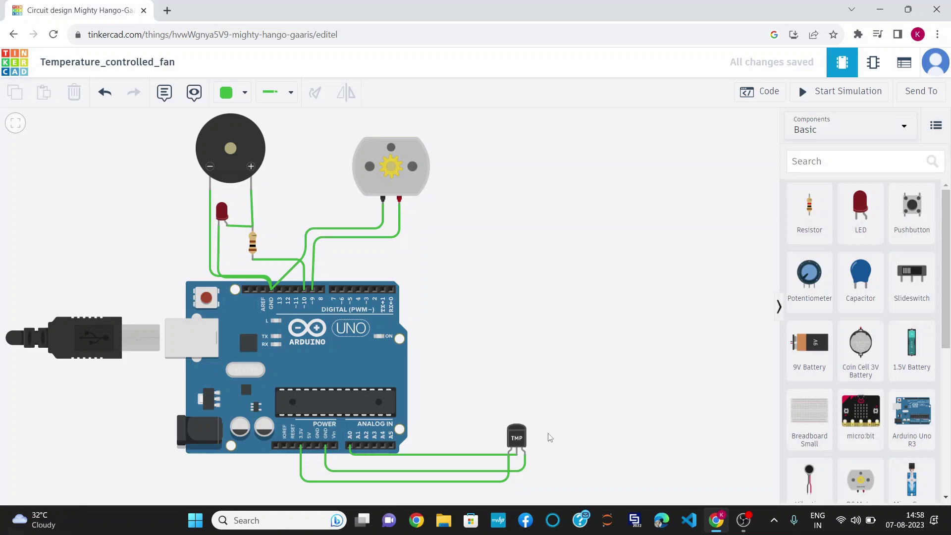
- Inspect the TMP36 temperature sensor's properties in the circuit and deselect it
left_click(517, 436)
left_click(585, 379)
left_click(517, 437)
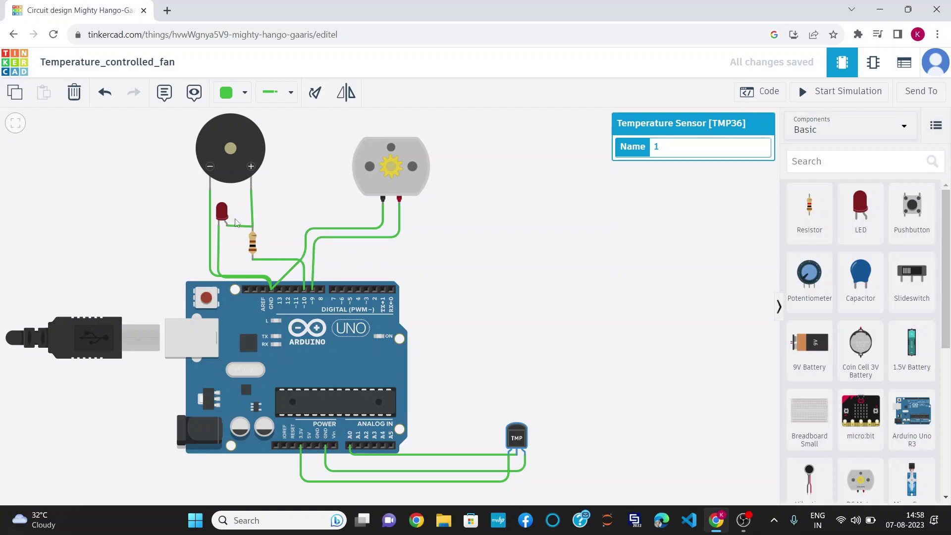
left_click(478, 262)
- Open the Arduino code and review the pin definitions, temperature limits, setup, loop conditions and readTemp function
left_click(767, 99)
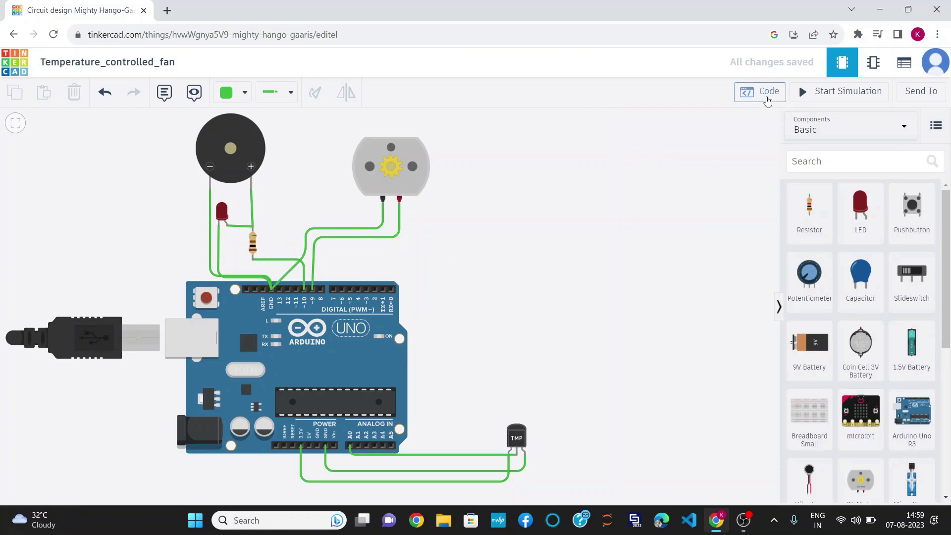
scroll(699, 224, "up", 5)
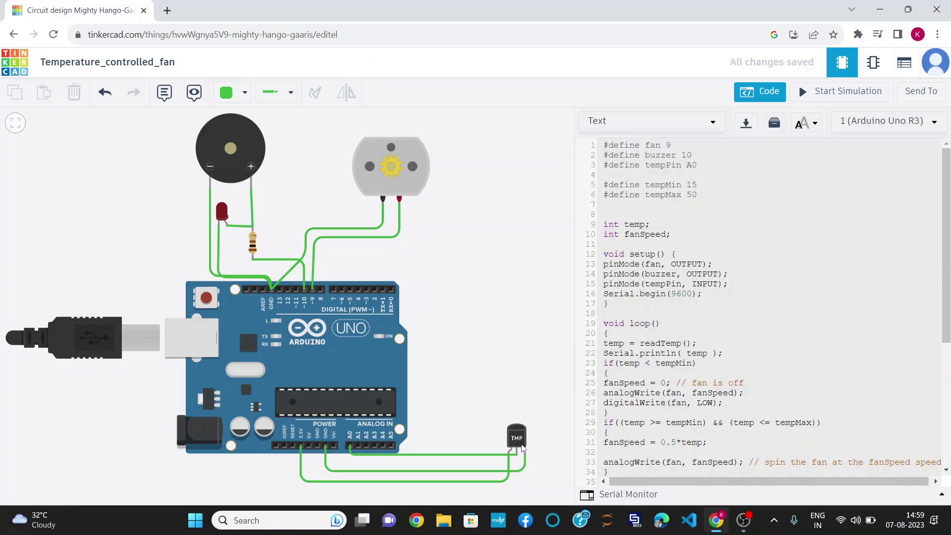
left_click(590, 336)
scroll(647, 314, "down", 1)
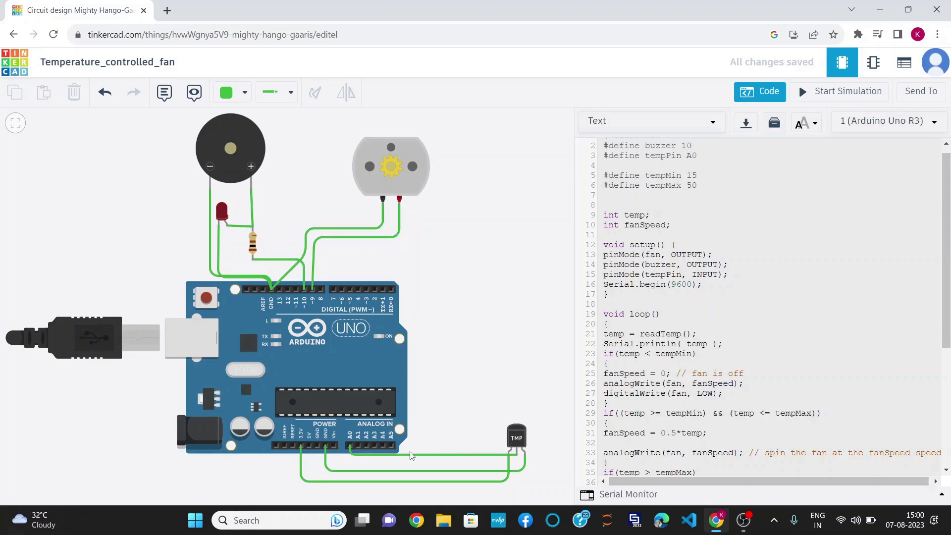
left_click(660, 325)
scroll(687, 316, "down", 5)
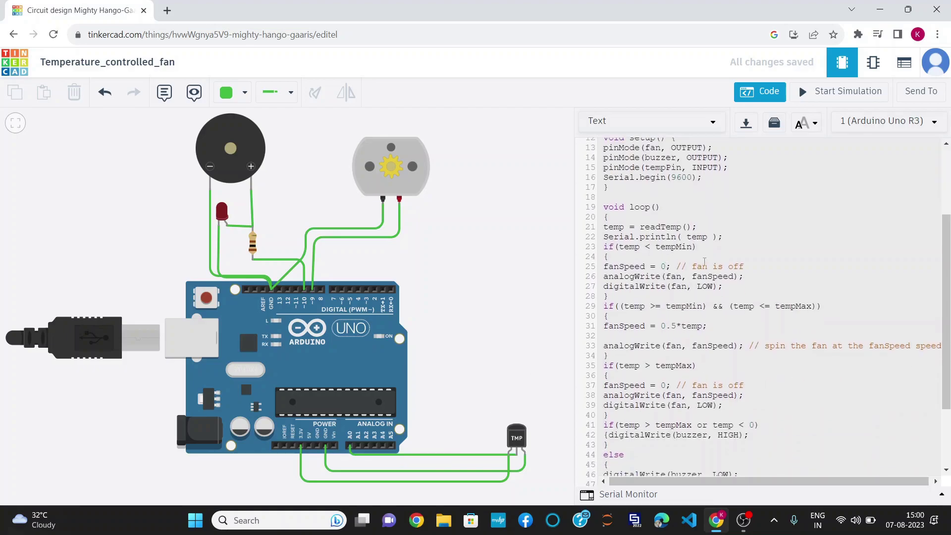
scroll(679, 238, "down", 5)
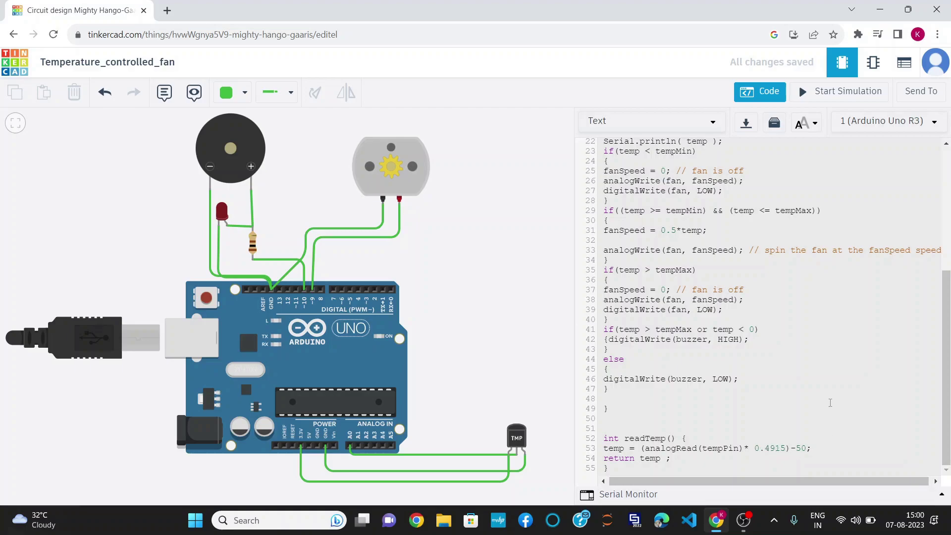
scroll(830, 402, "up", 4)
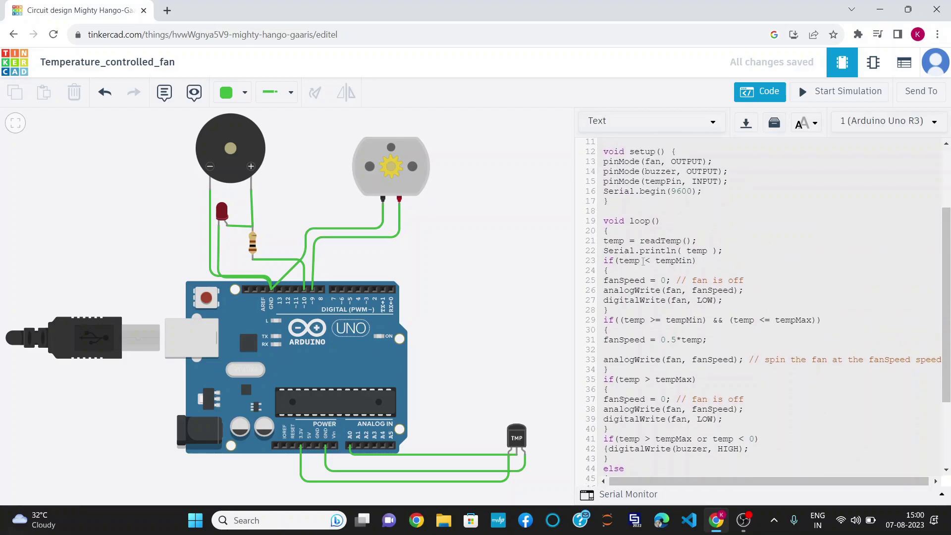
scroll(643, 248, "down", 1)
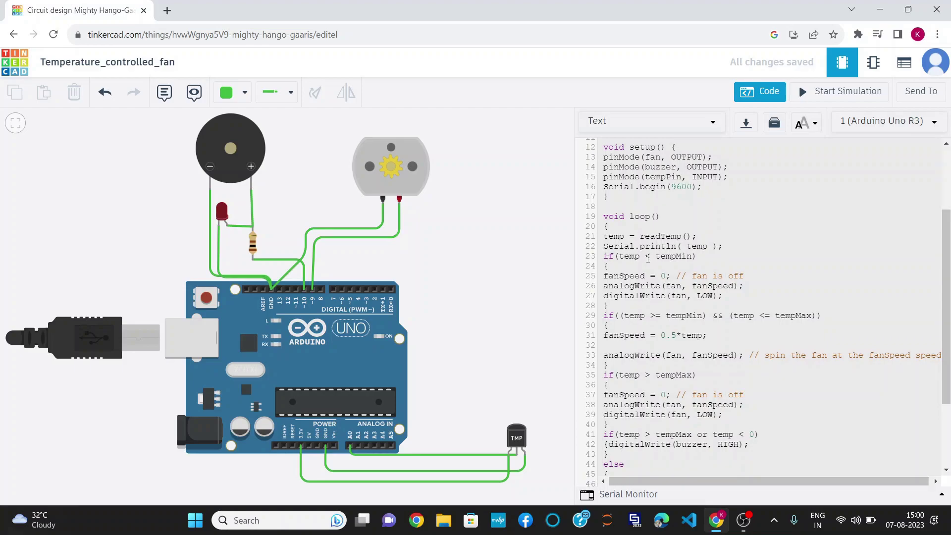
scroll(758, 235, "up", 3)
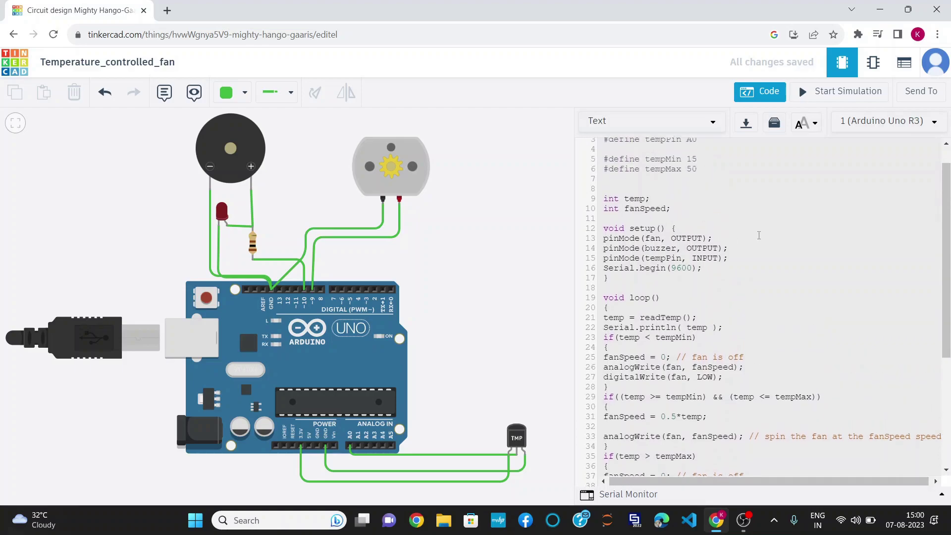
scroll(742, 322, "down", 4)
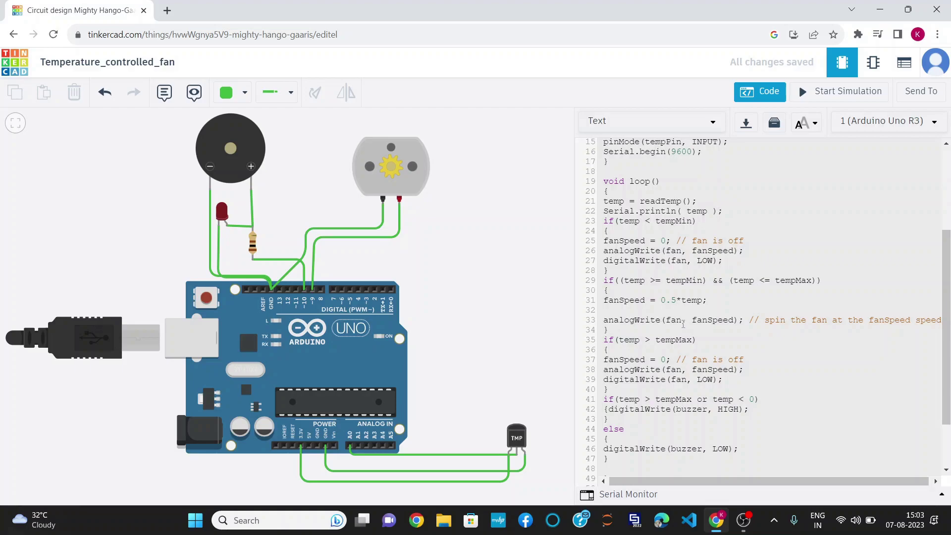
- Highlight the 0.5*temp expression in the fanSpeed assignment and review the remaining conditions against the definitions
left_click_drag(660, 300, 704, 302)
scroll(753, 352, "down", 1)
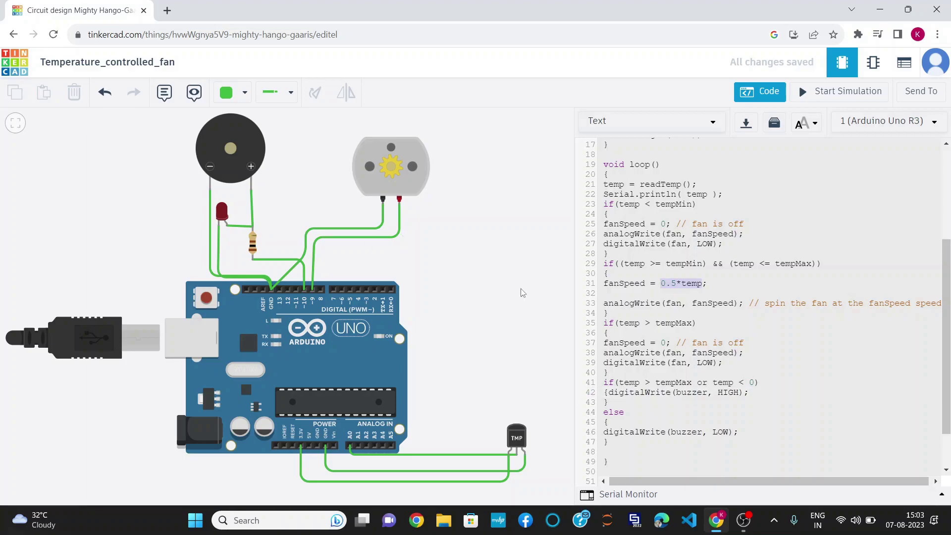
scroll(646, 405, "down", 2)
scroll(646, 405, "up", 7)
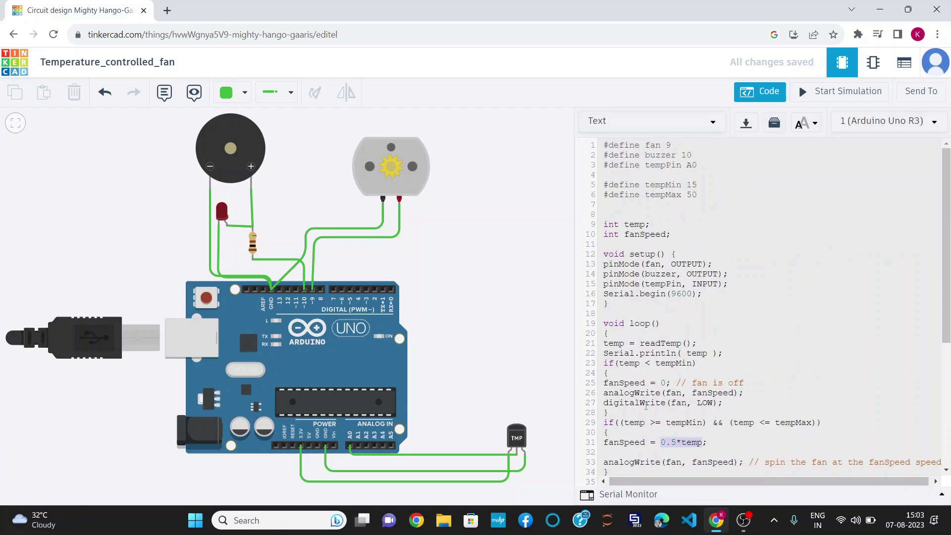
scroll(646, 405, "down", 7)
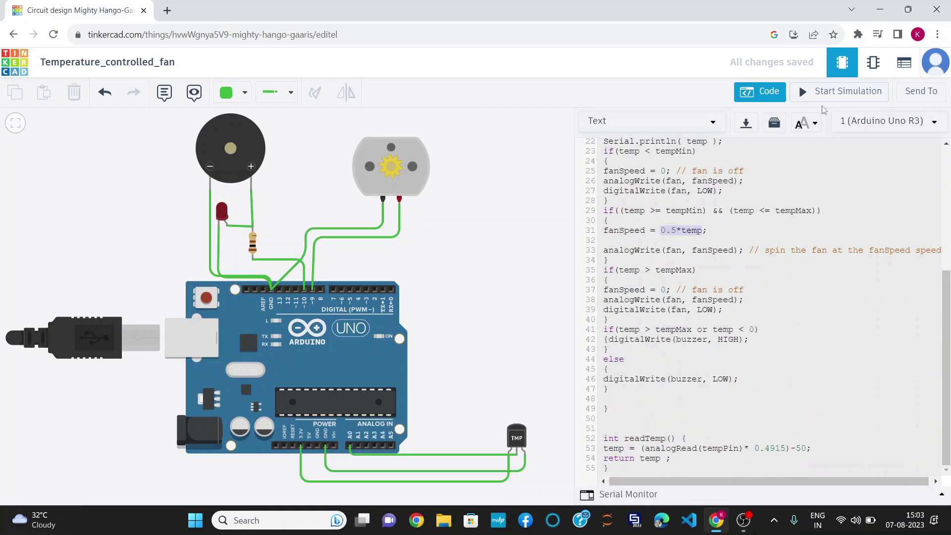
- Start the circuit simulation and show the Serial Monitor beneath the code
left_click(779, 98)
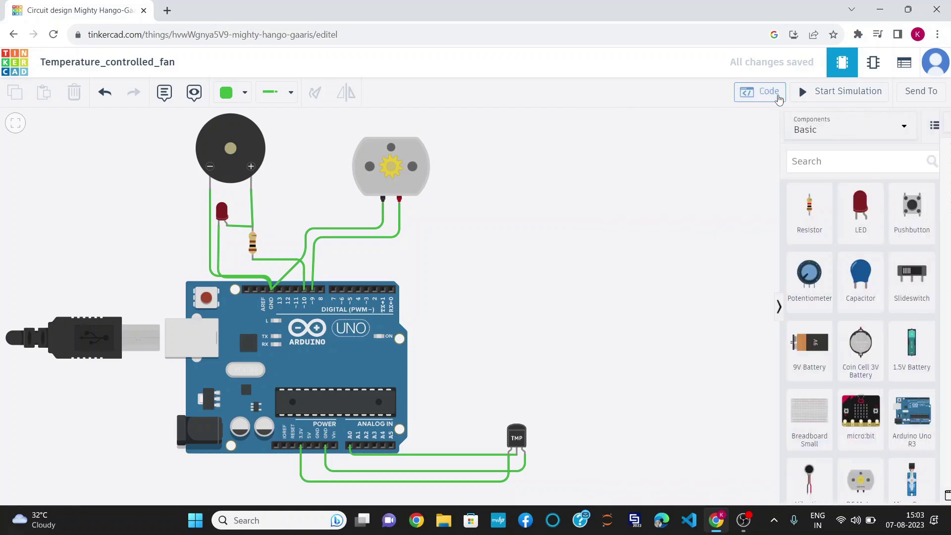
left_click(830, 92)
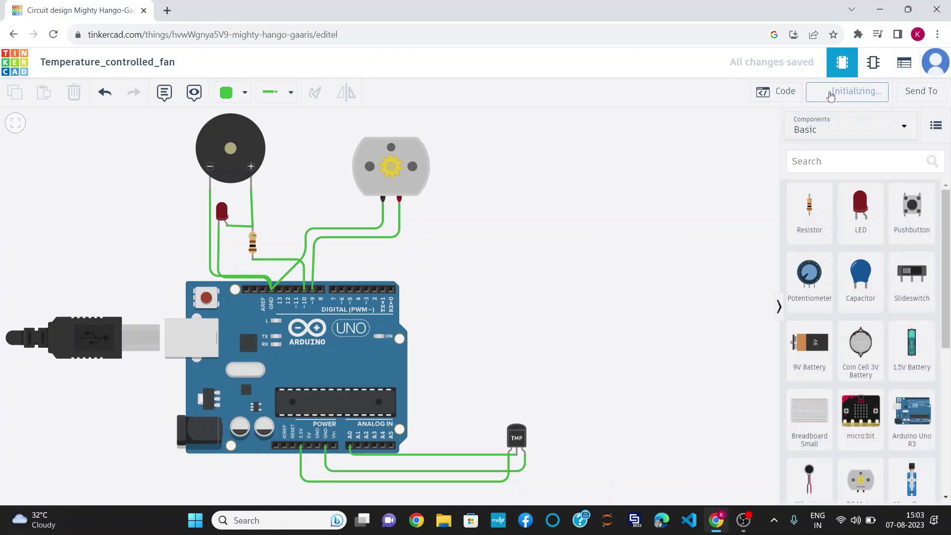
left_click(778, 95)
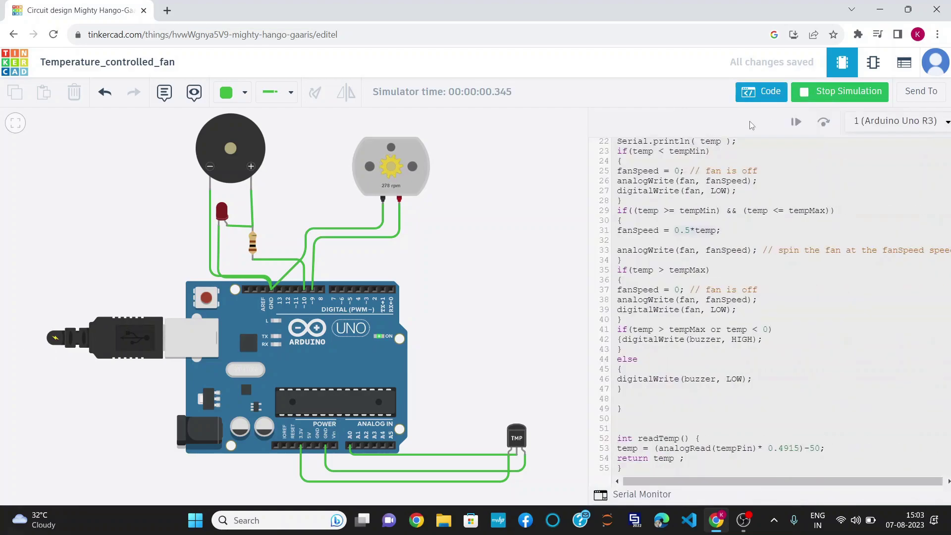
left_click(638, 495)
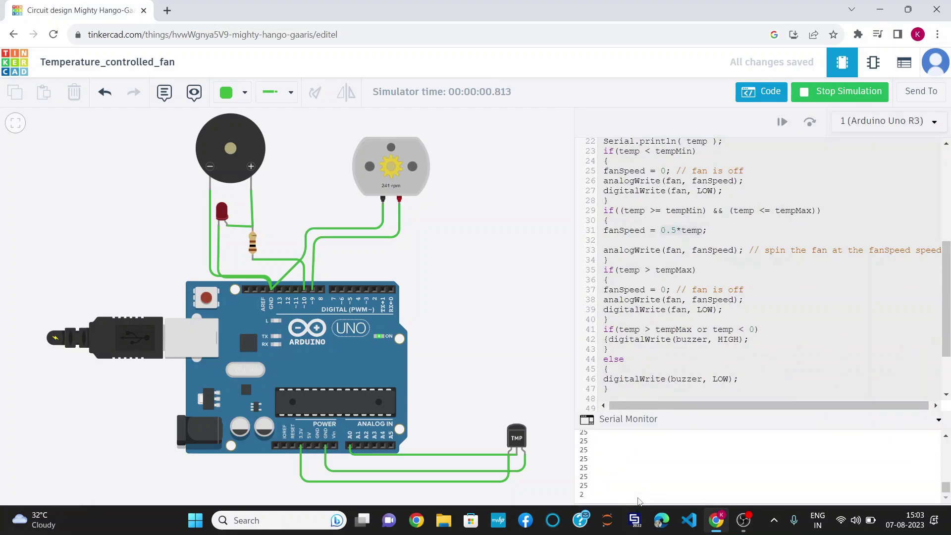
- Raise the TMP36 sensor's simulated temperature in stages to about 44 °C and past the 50 °C maximum
left_click(525, 448)
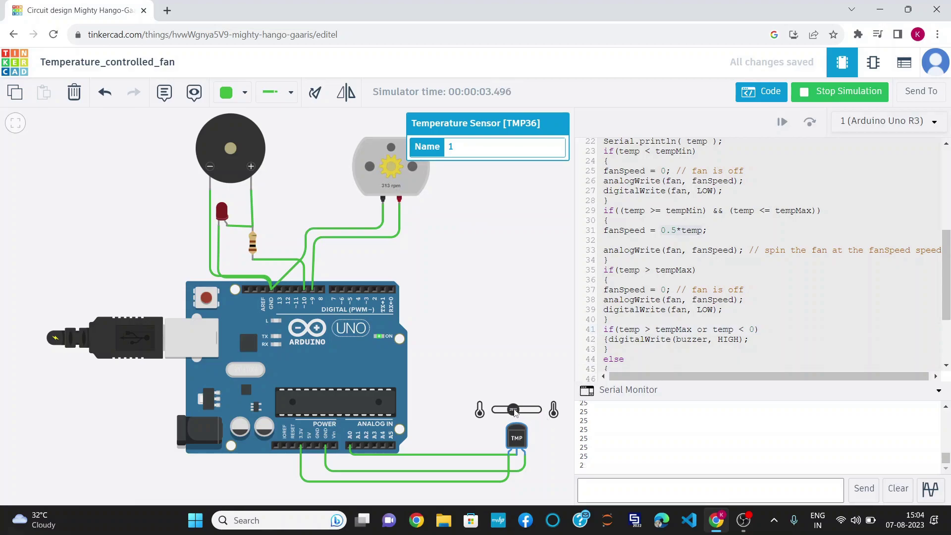
left_click_drag(514, 412, 516, 413)
left_click_drag(516, 411, 518, 412)
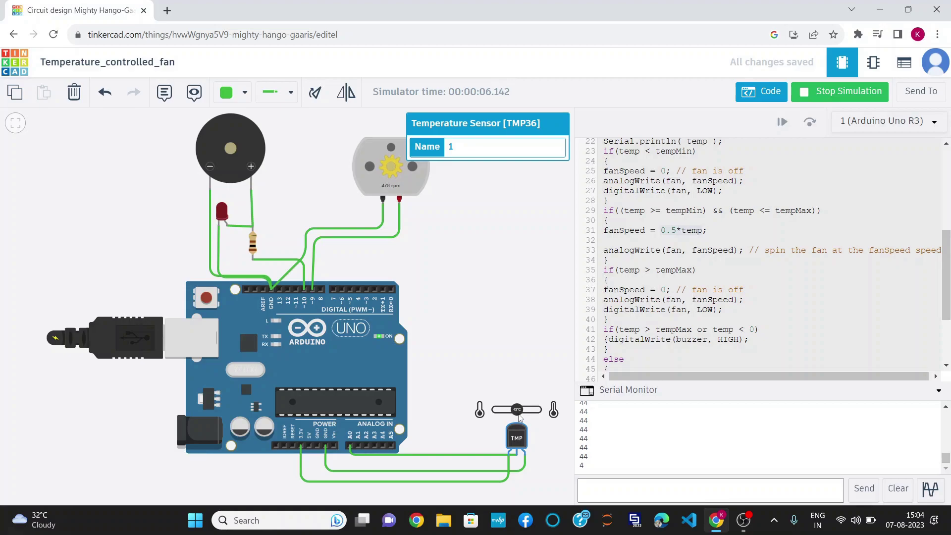
left_click_drag(518, 417, 521, 411)
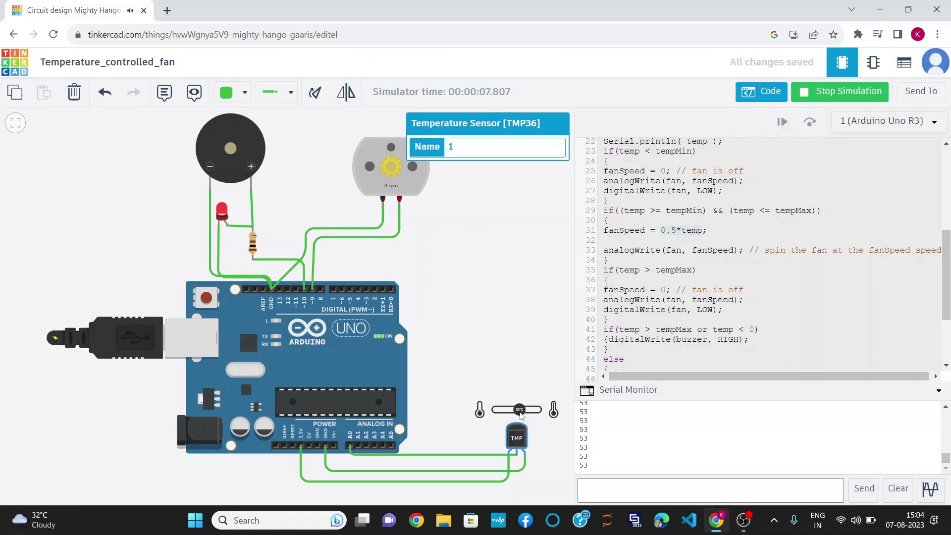
left_click_drag(520, 412, 523, 412)
- Lower the sensor's simulated temperature to about 8 °C and below 0 °C, and return it to about 20 °C
left_click_drag(523, 413, 505, 375)
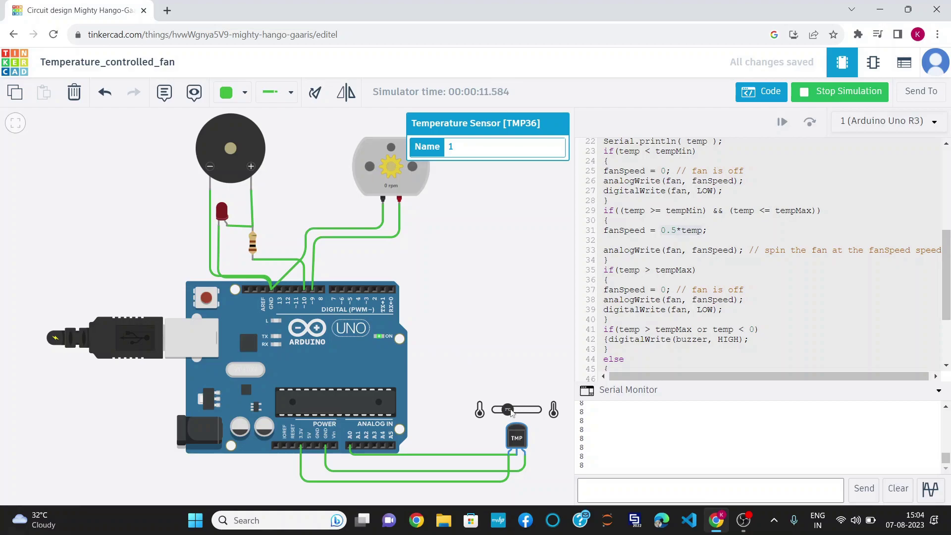
left_click_drag(509, 414, 507, 413)
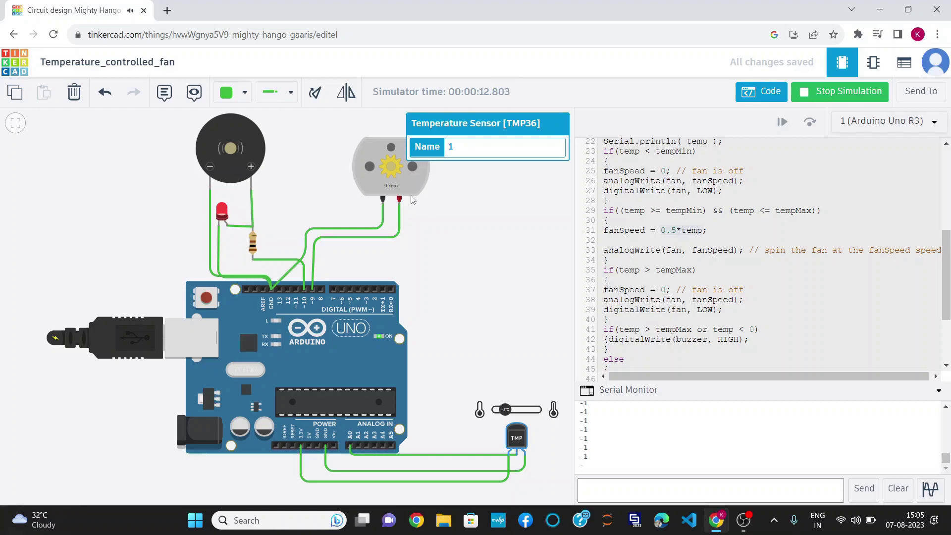
left_click_drag(505, 409, 511, 409)
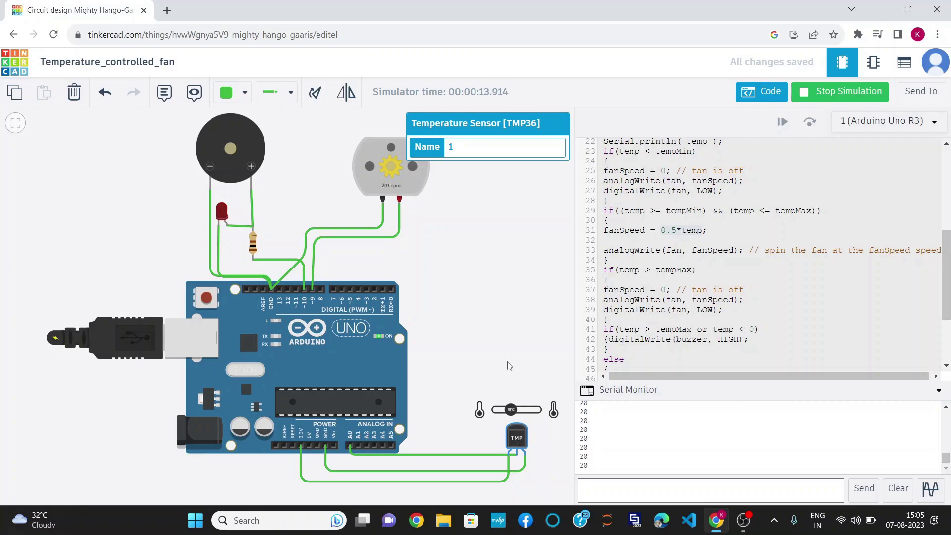